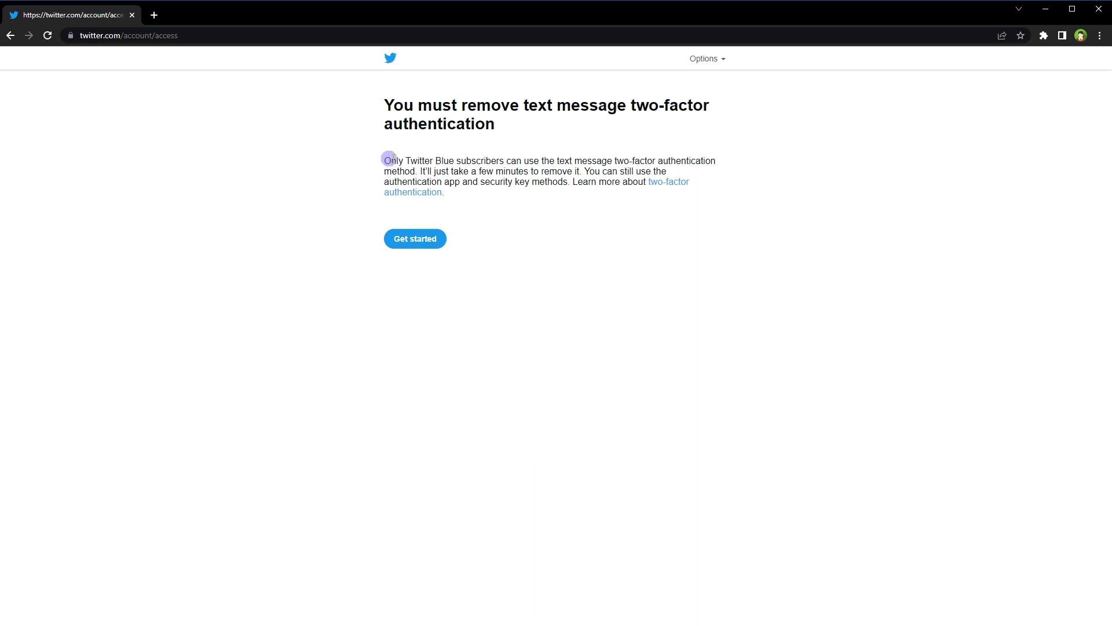
Read the text-message two-factor notice and reload the account access page
drag(384, 160, 704, 193)
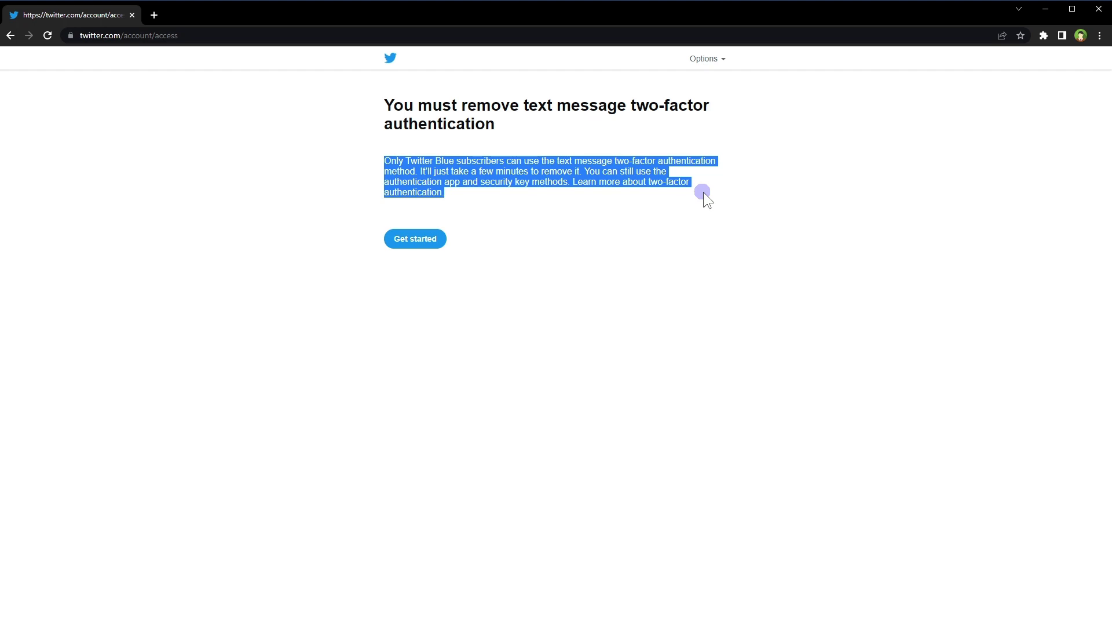
click(534, 439)
key(ctrl+l)
key(End)
key(ctrl+shift+Left)
key(ctrl+shift+Left)
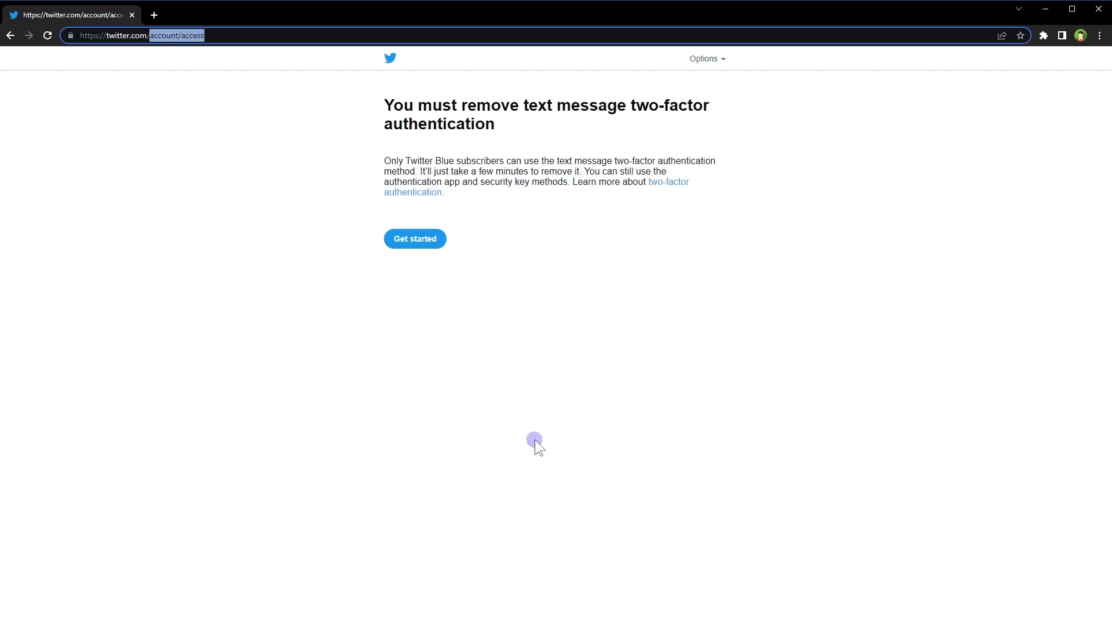
text(websty)
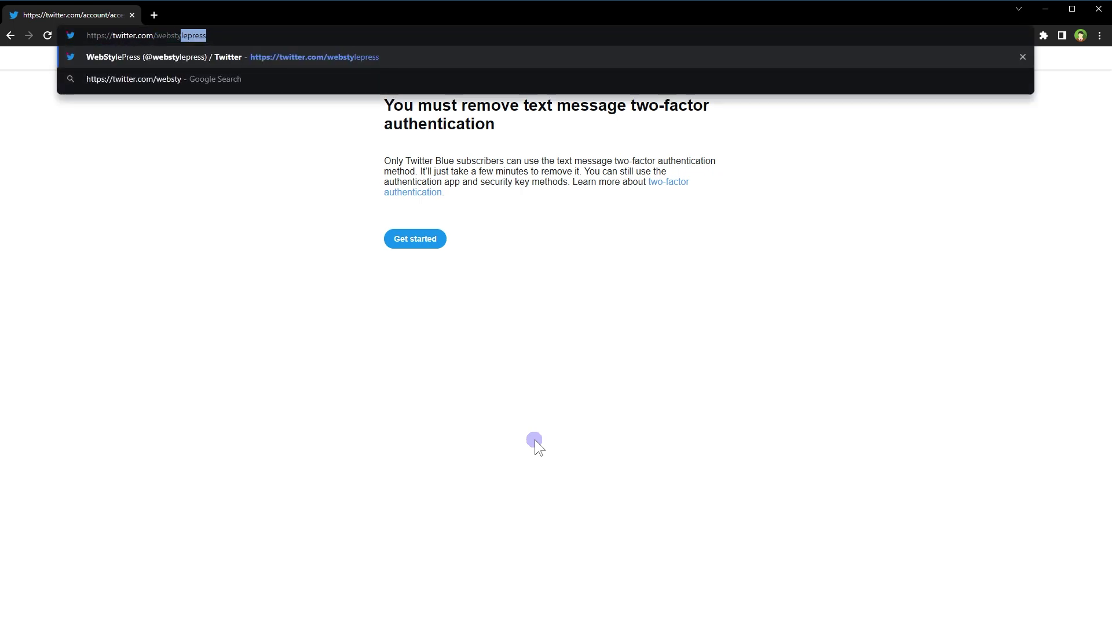
key(Return)
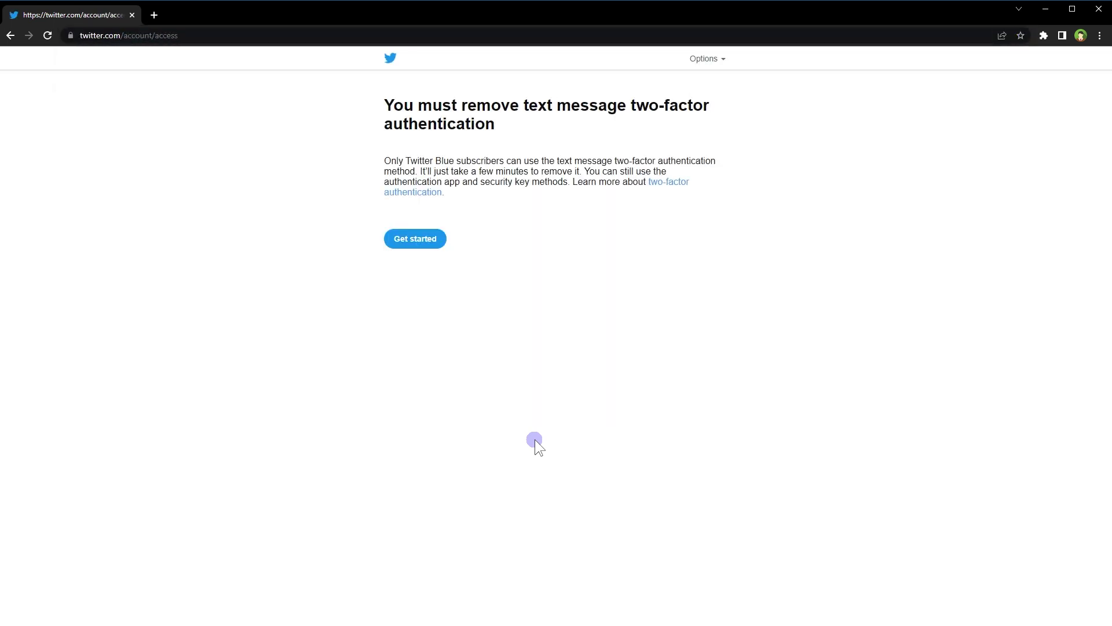
click(724, 59)
click(724, 59)
Confirm the account password and turn off text-message two-factor authentication
click(428, 239)
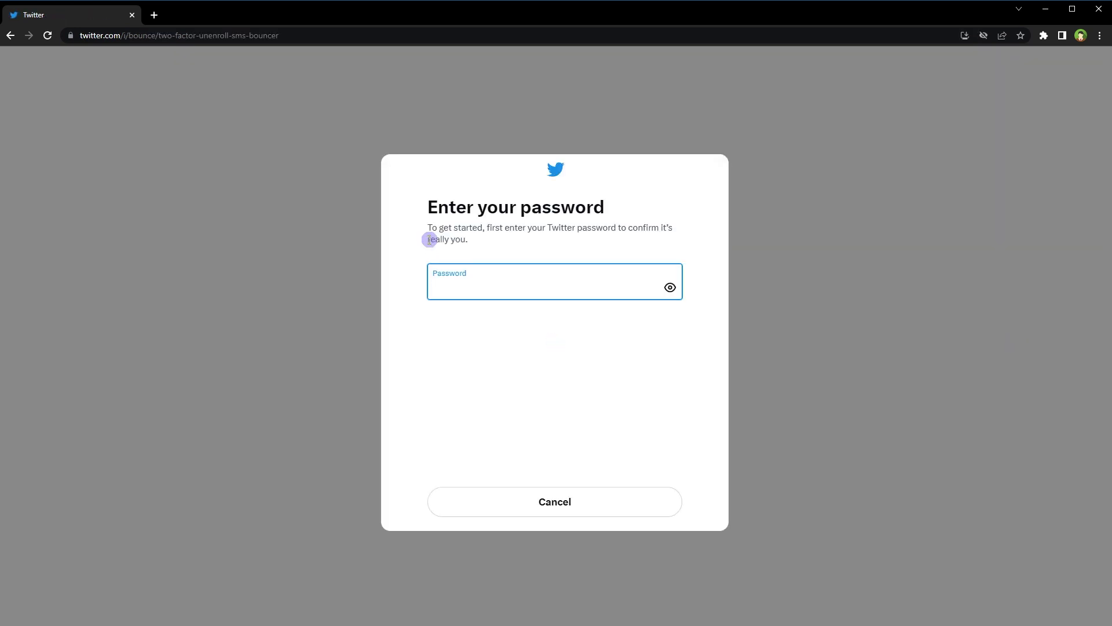
key(ctrl+v)
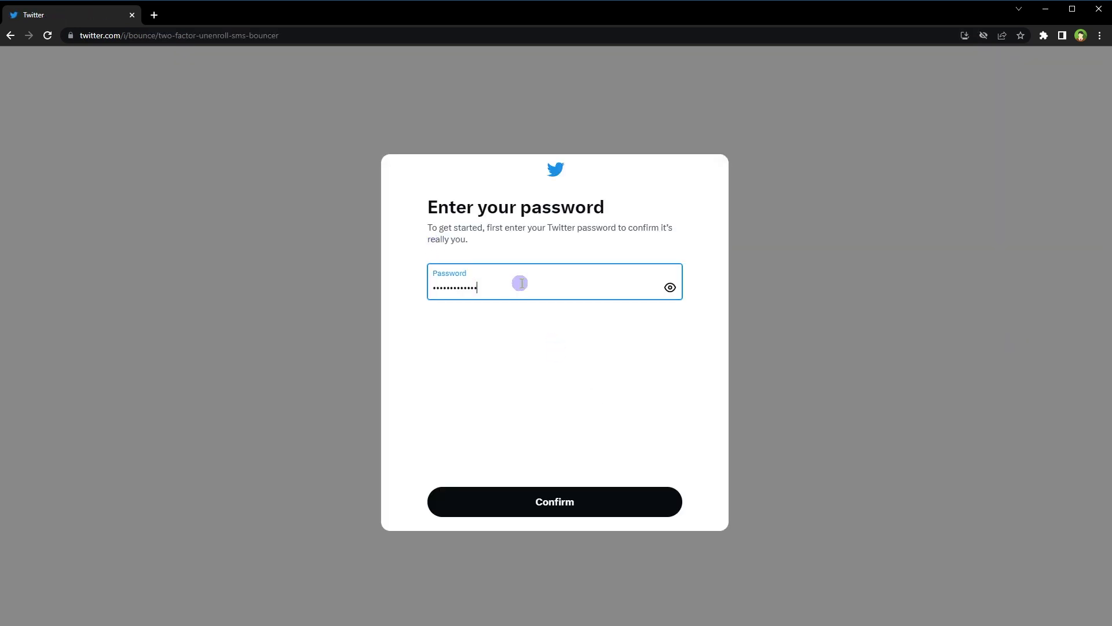
click(547, 498)
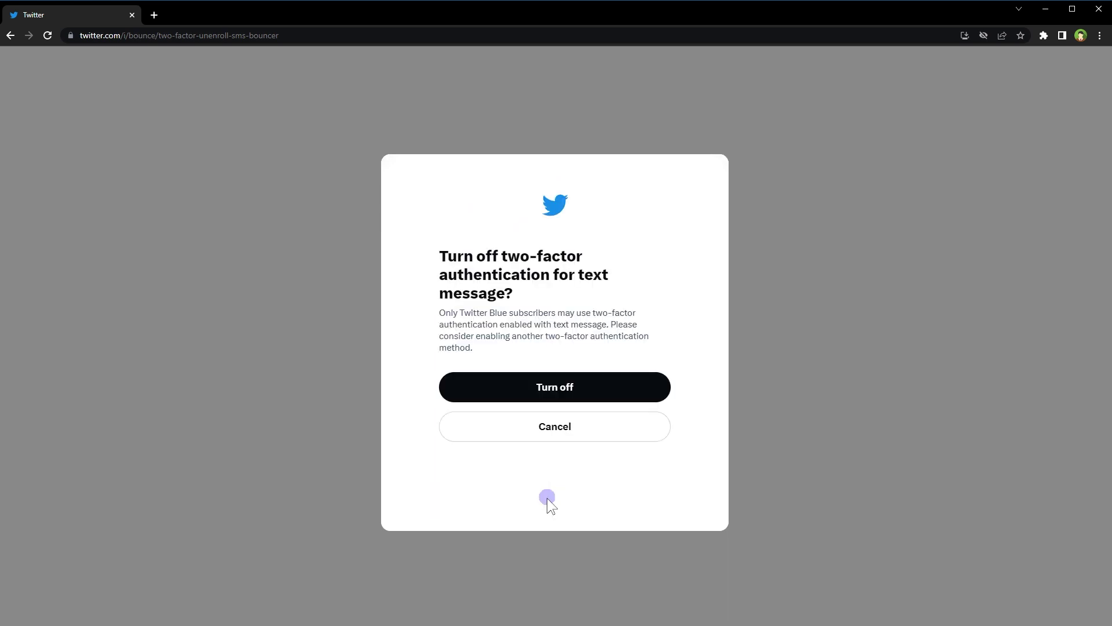
drag(439, 256, 598, 295)
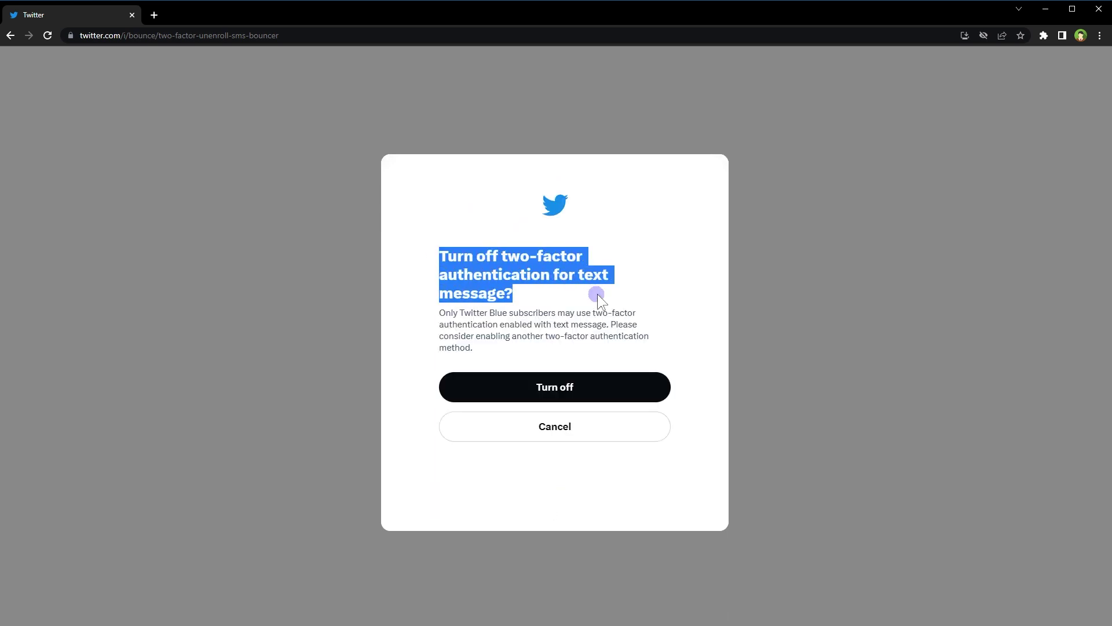
click(597, 294)
click(581, 381)
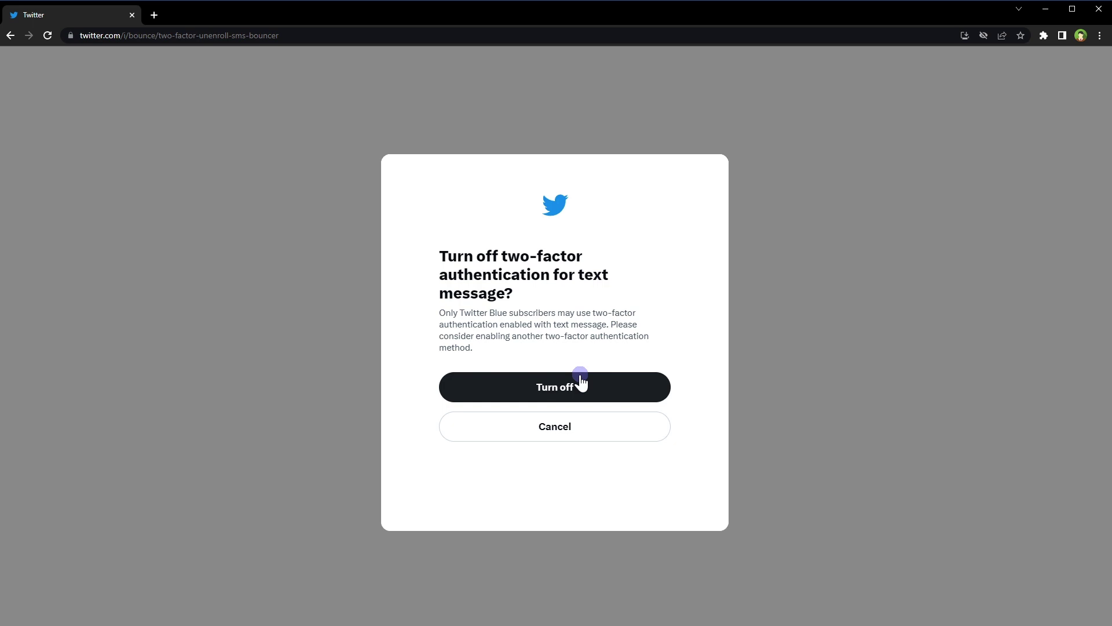
click(581, 383)
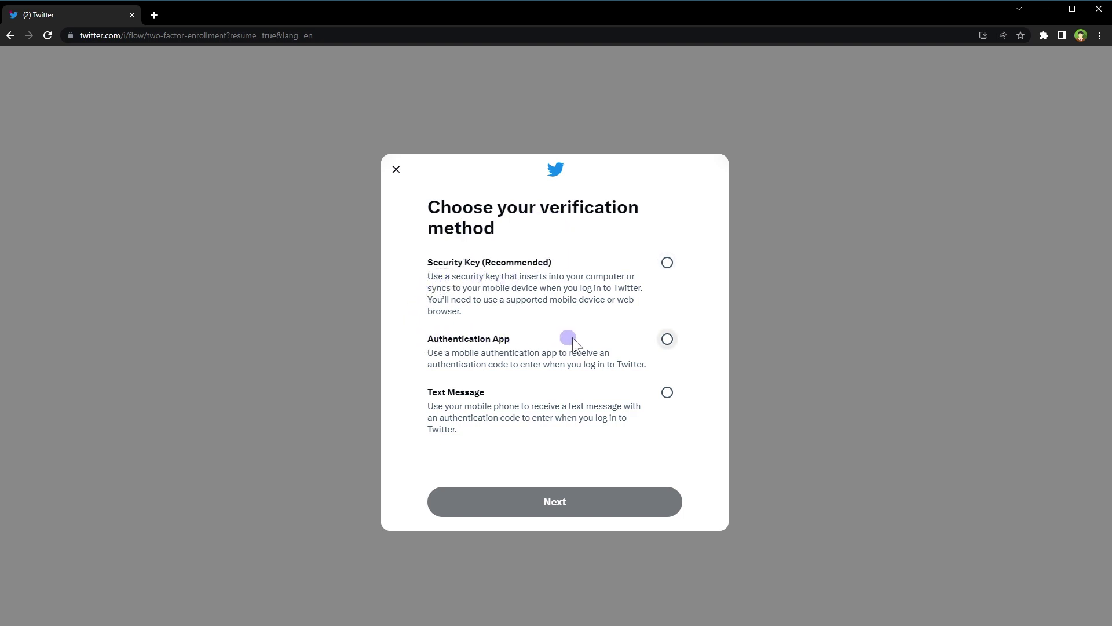
Select Authentication App as the new verification method and continue to the setup overview
click(668, 339)
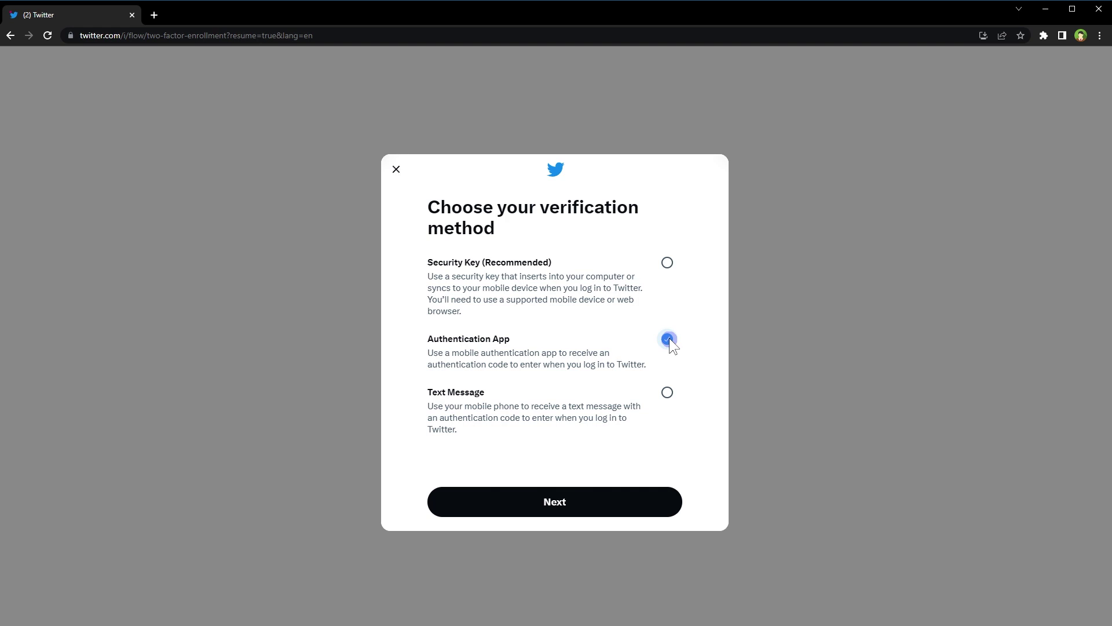
click(611, 499)
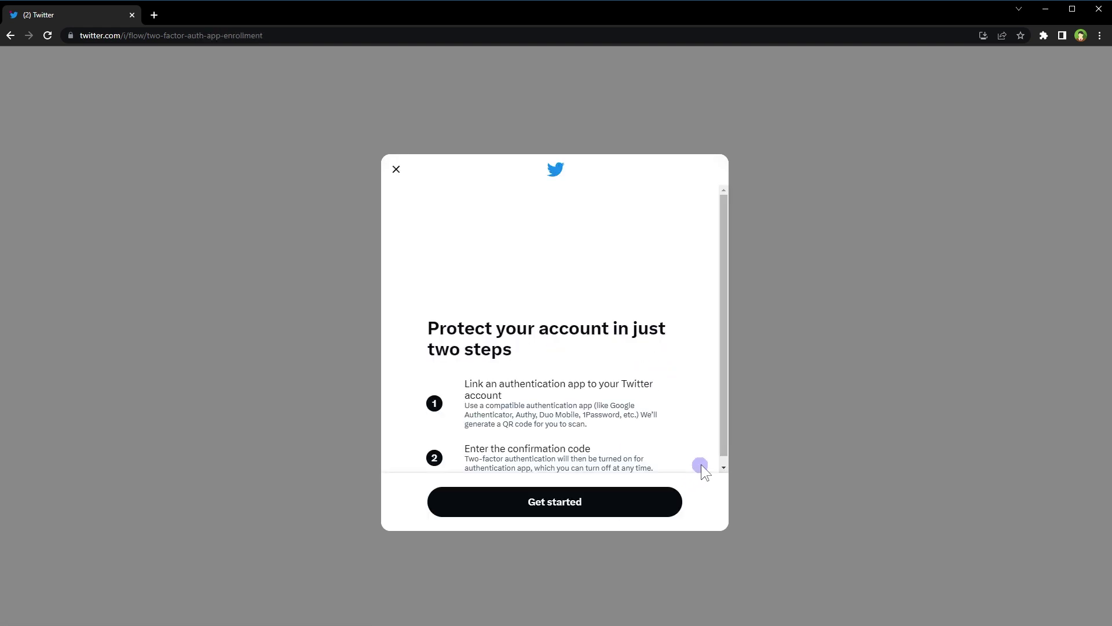
drag(721, 364, 721, 423)
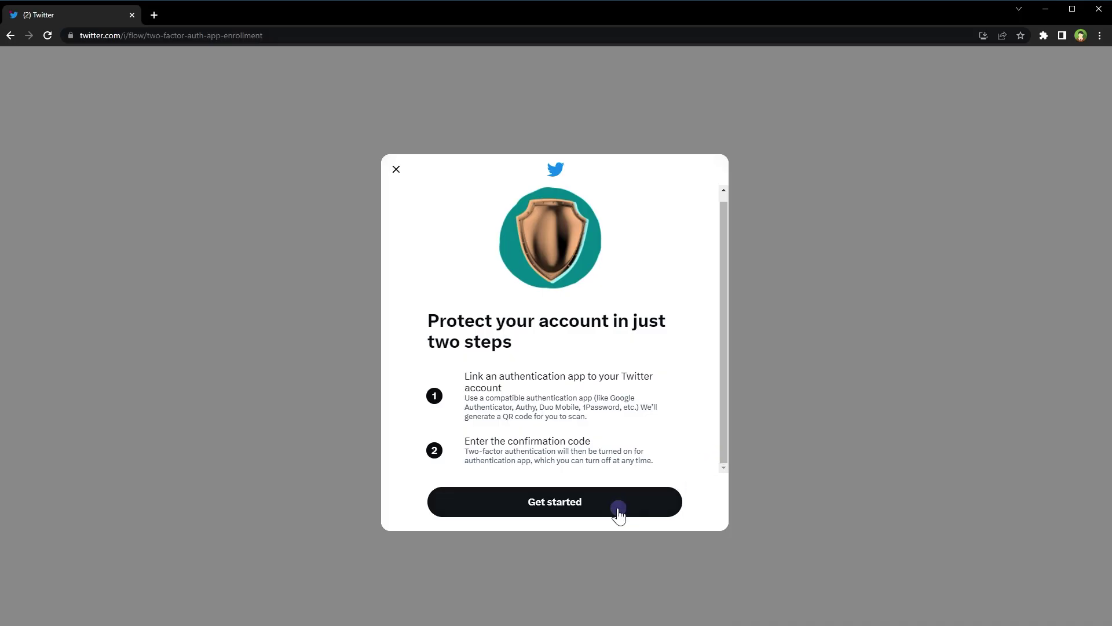
Back in Twitter, start linking the authenticator app to show the QR code
click(608, 509)
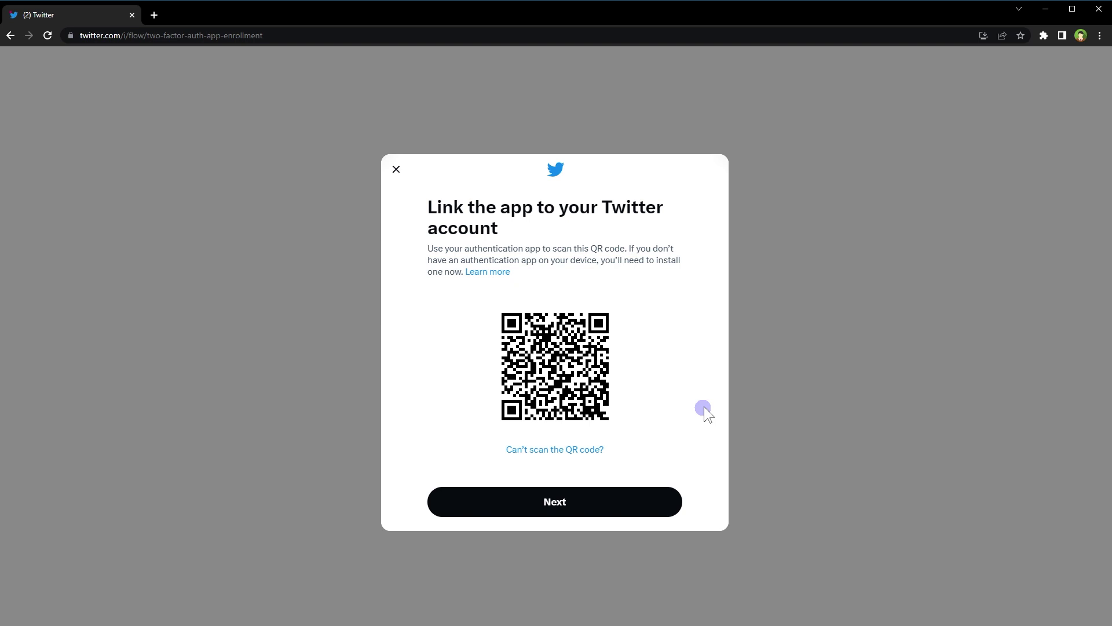
Paste the authenticator app's confirmation code to link it, then open the backup code page
click(584, 502)
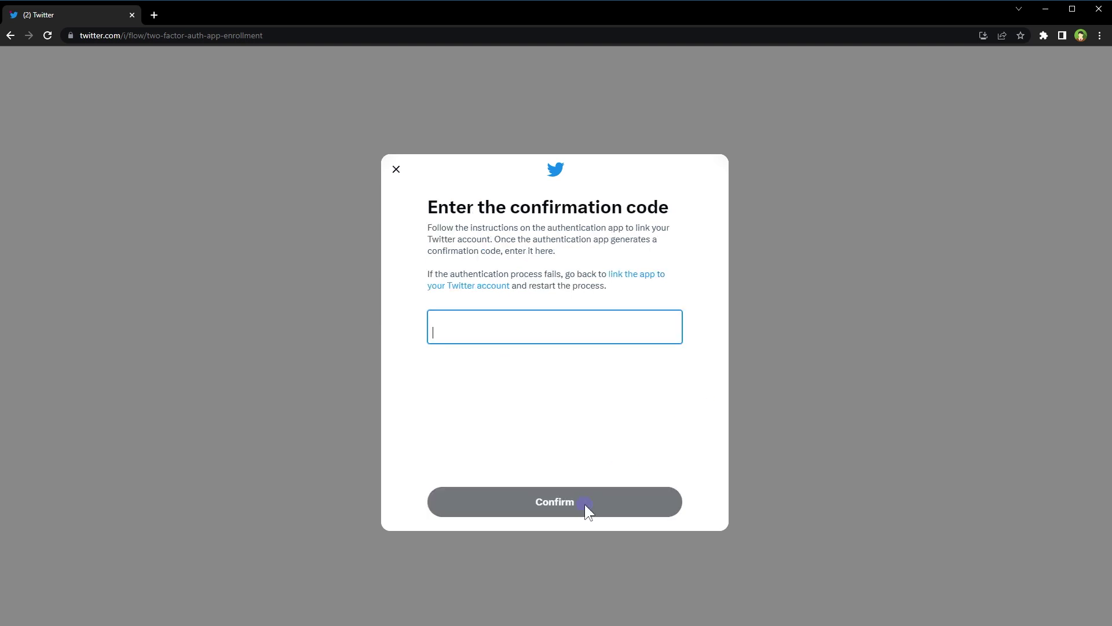
key(ctrl+v)
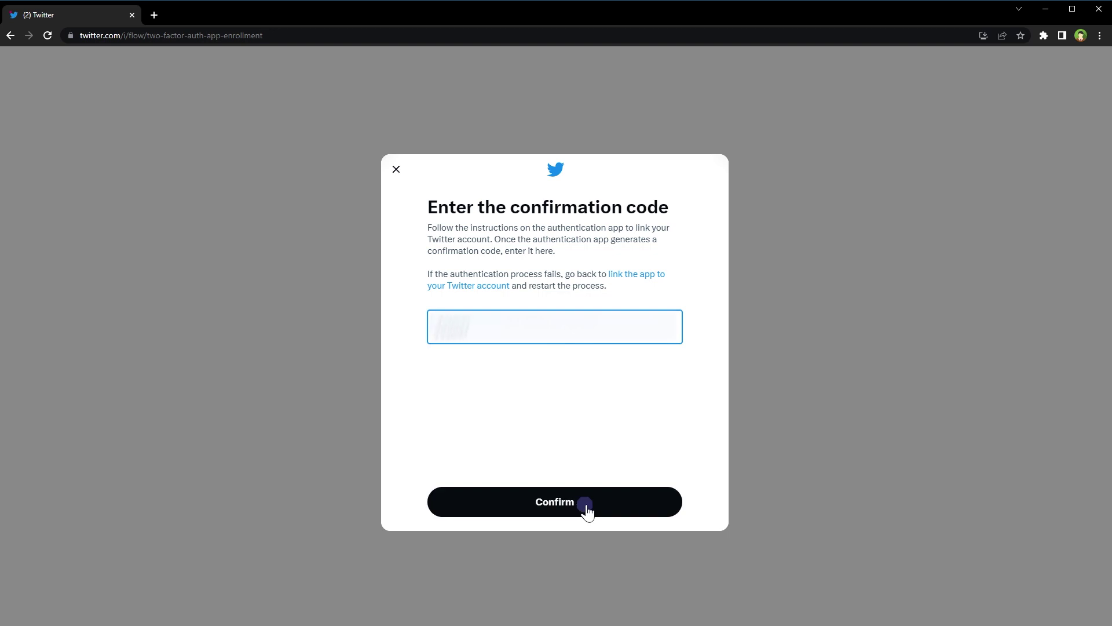
click(588, 504)
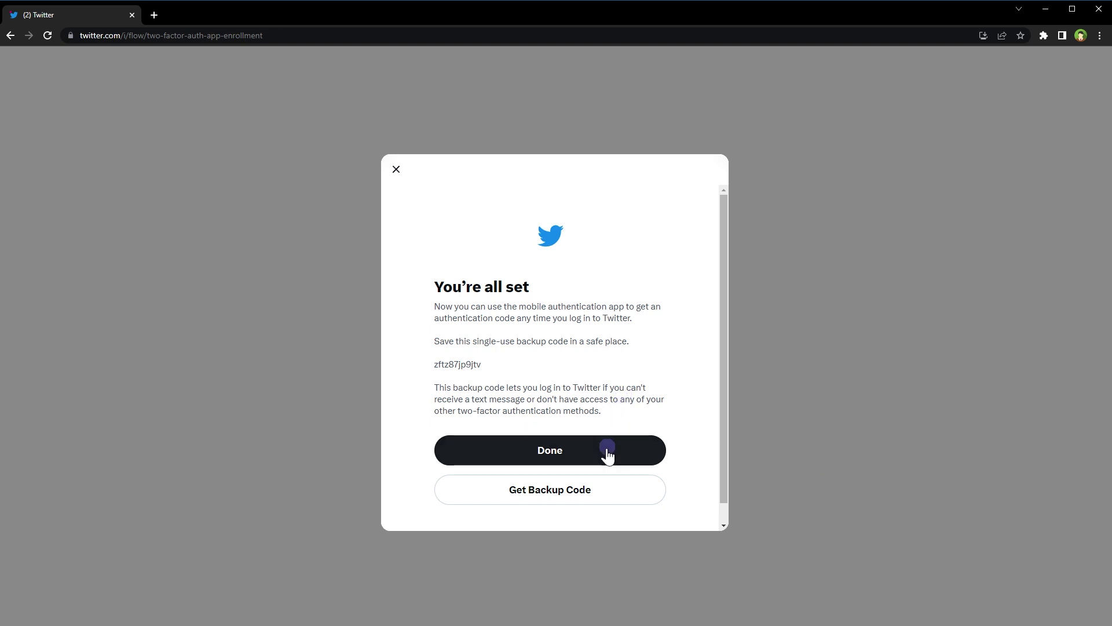
scroll(629, 447, down, 1)
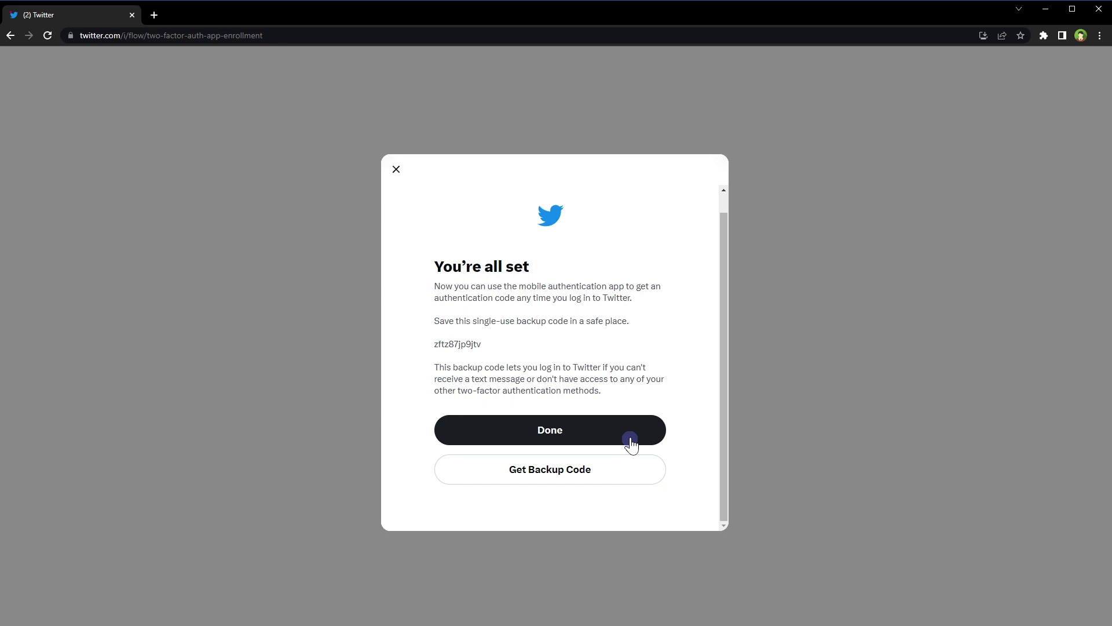
click(611, 461)
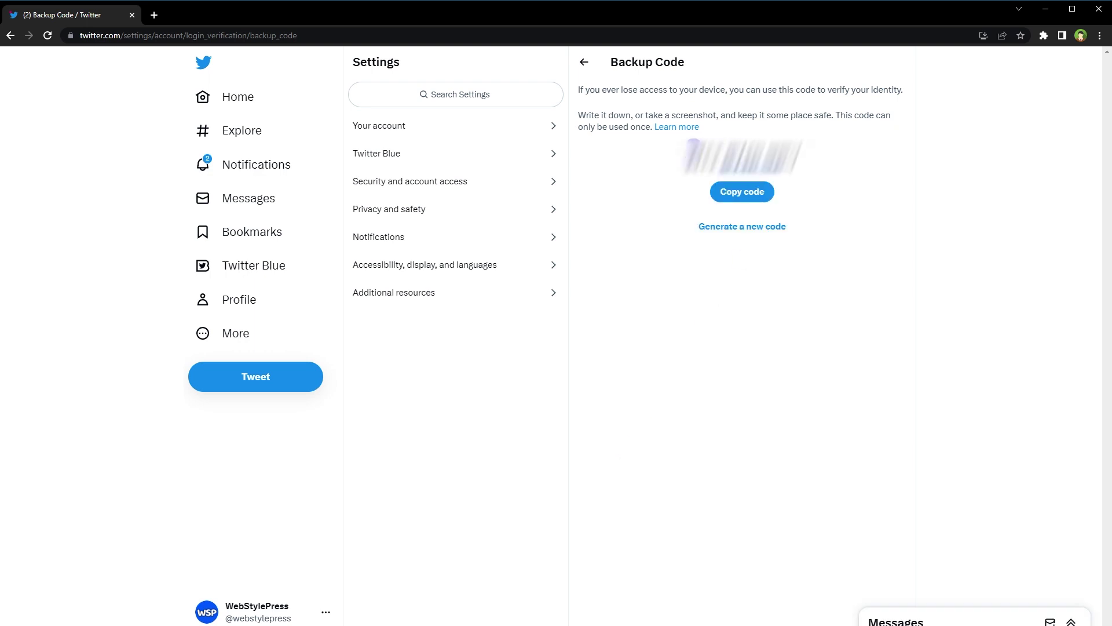
Copy the backup code and go to Security and account access settings
click(725, 195)
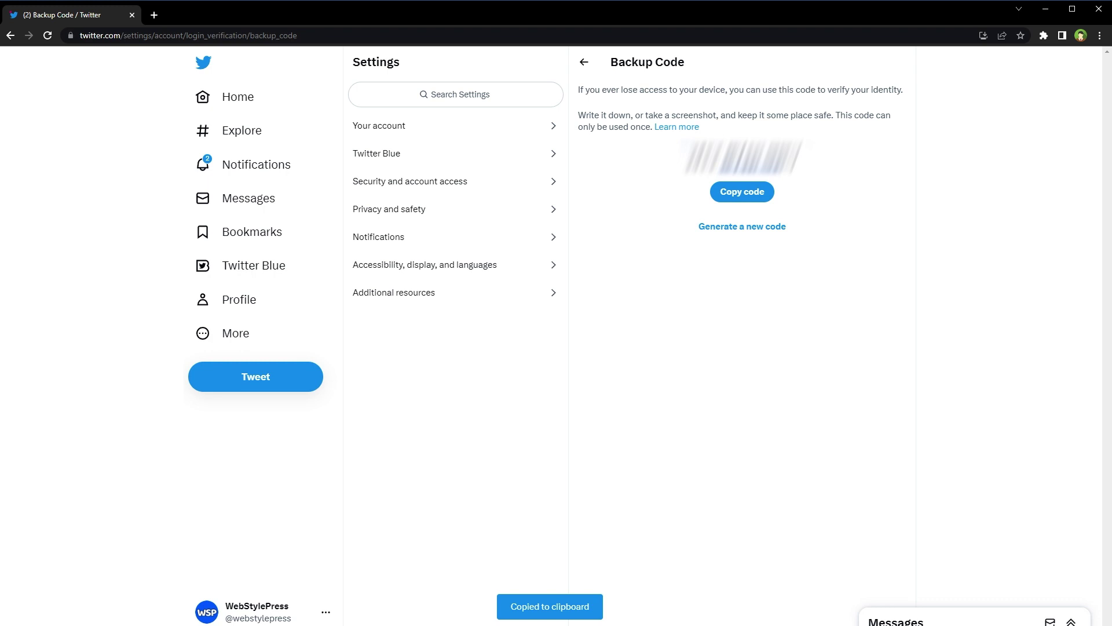
click(433, 182)
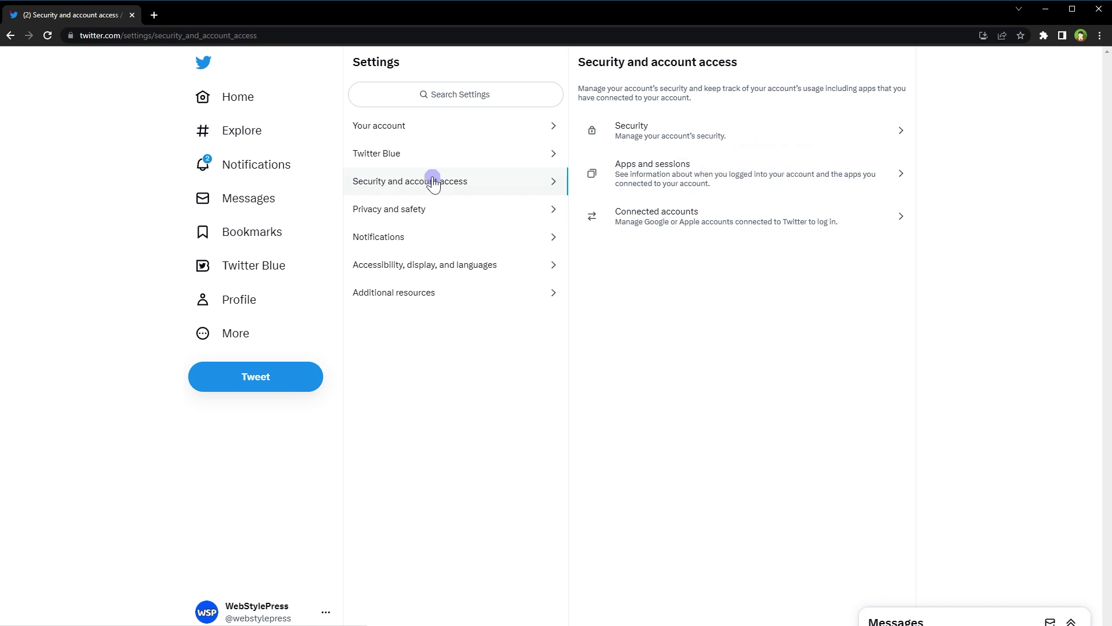
Check two-factor settings (text message is Twitter Blue-only, app stays enabled), then go to the profile
click(635, 133)
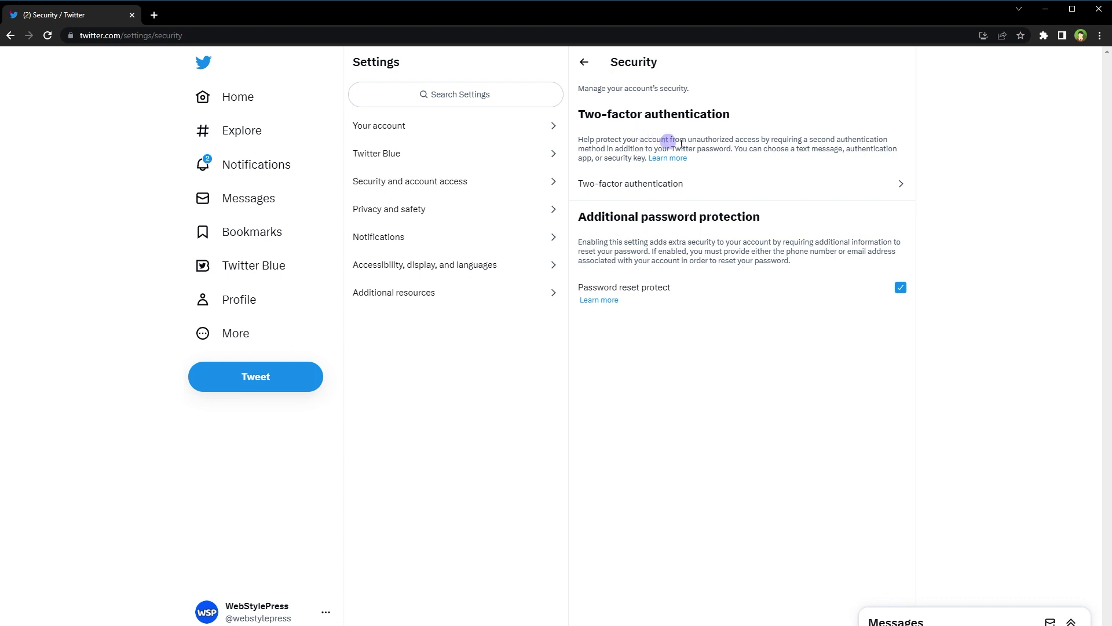
click(905, 182)
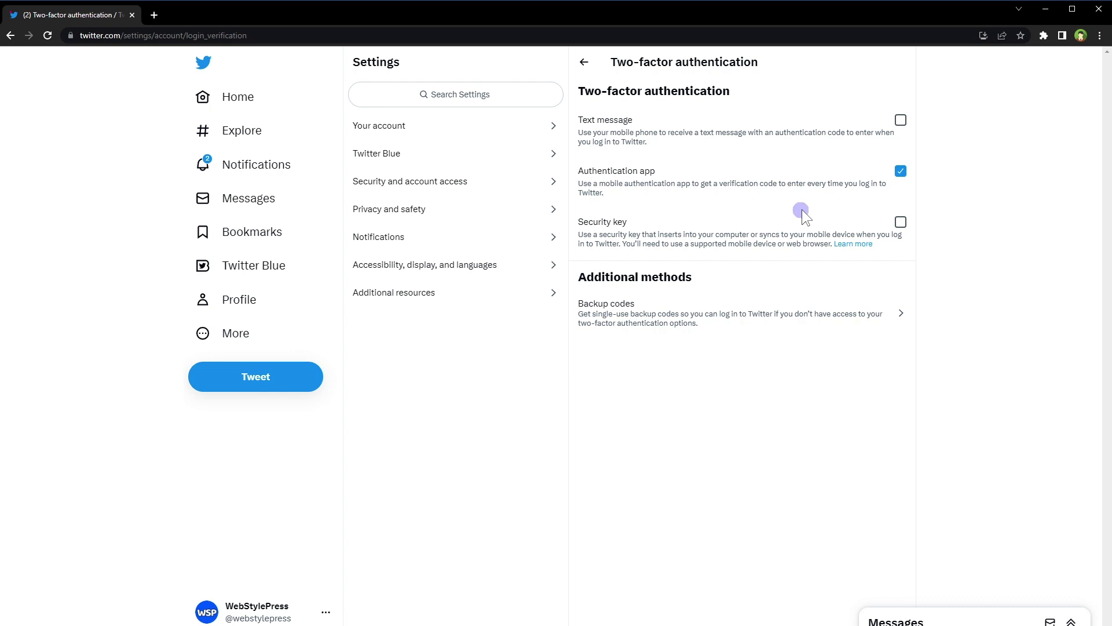
click(901, 121)
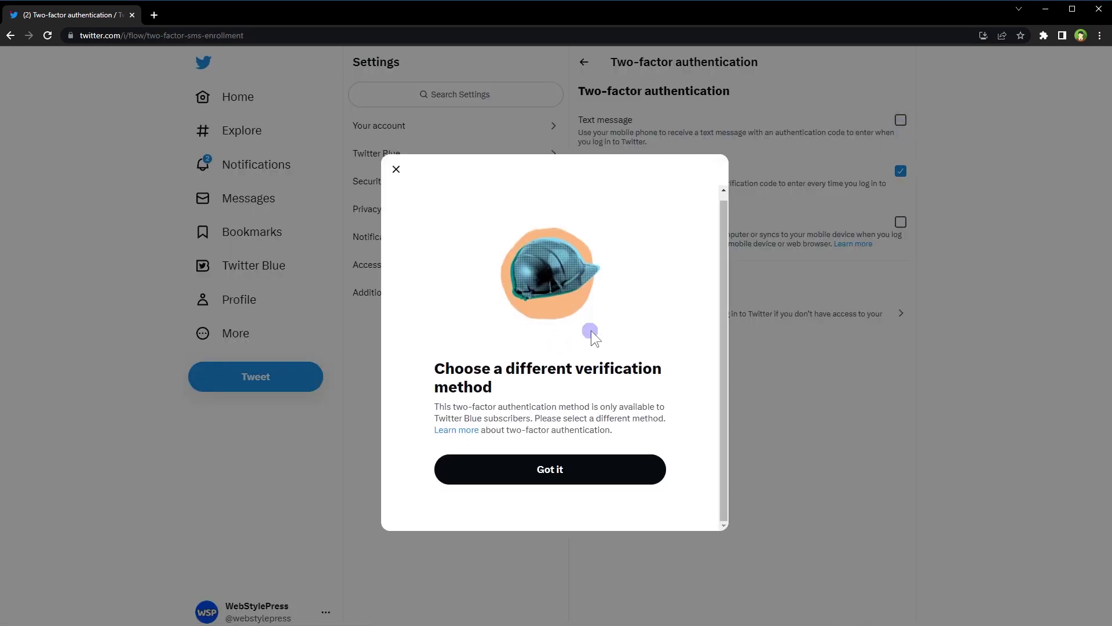
drag(432, 412, 534, 425)
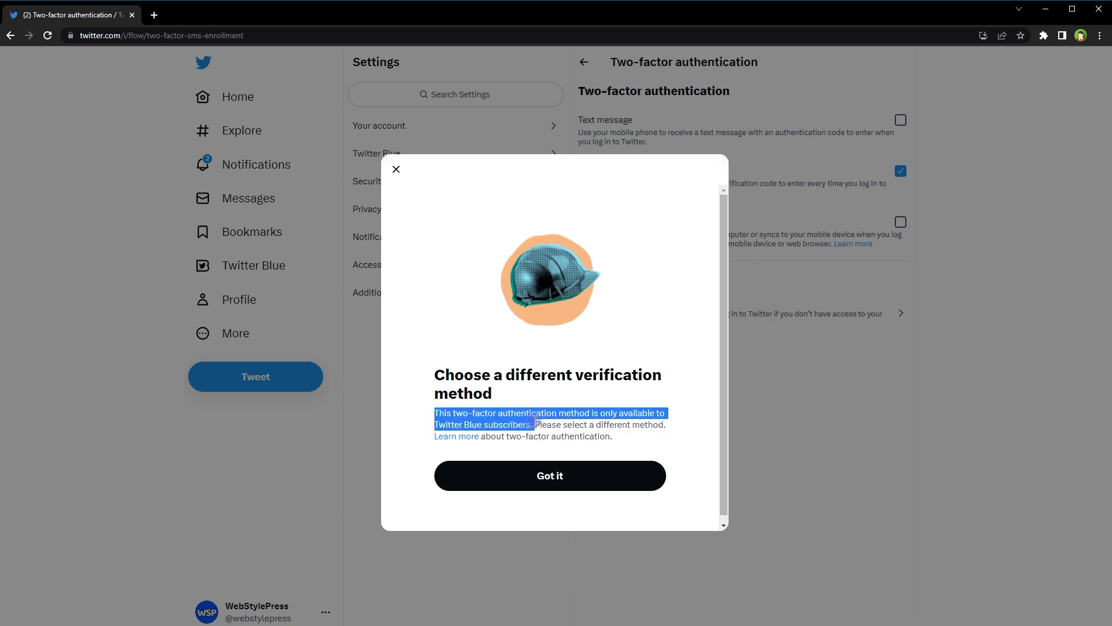
click(398, 169)
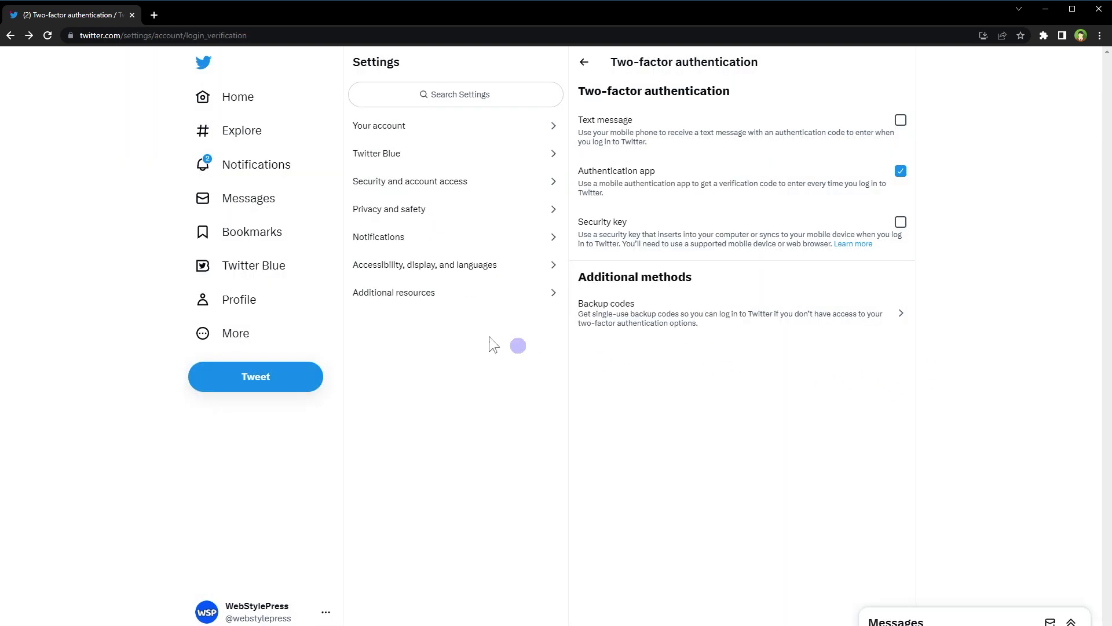
click(266, 299)
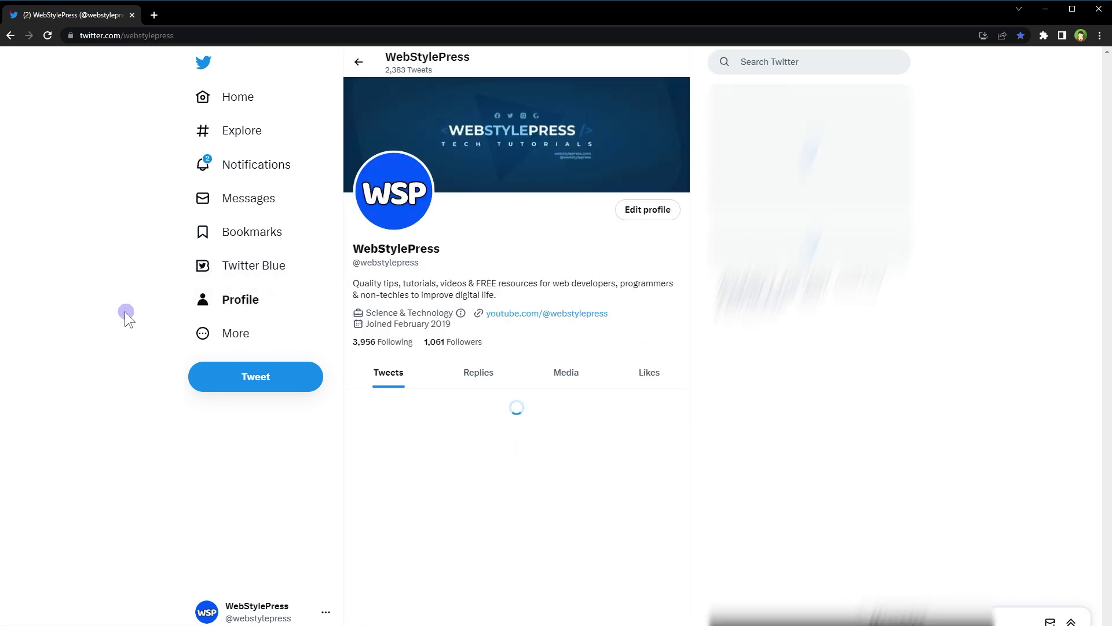